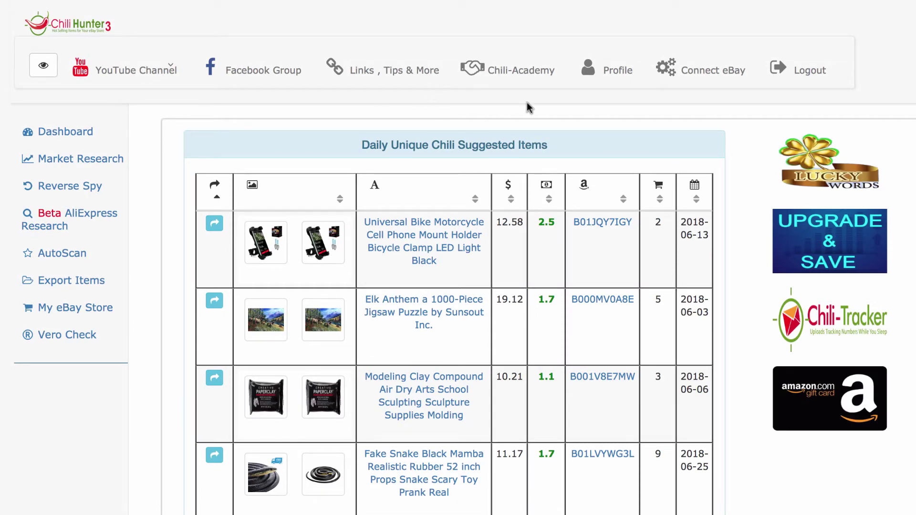
Open Chili Hunter's Profile page down to the empty SaleFreaks token, email and account ID fields.
{"action": "left_click", "coordinate": [611, 76]}
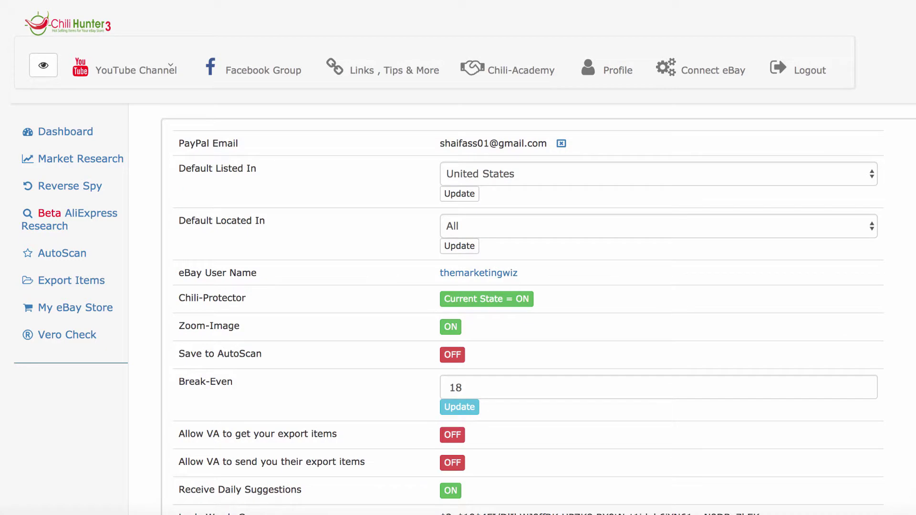
{"action": "scroll", "coordinate": [458, 257], "scroll_direction": "down", "scroll_amount": 7}
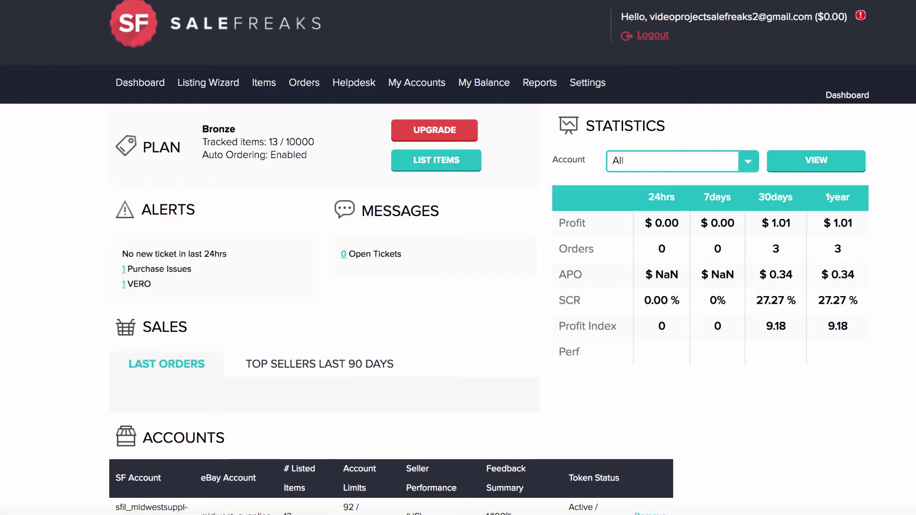
Copy the personal API token from SaleFreaks' Settings > Integrations page.
{"action": "left_click", "coordinate": [588, 83]}
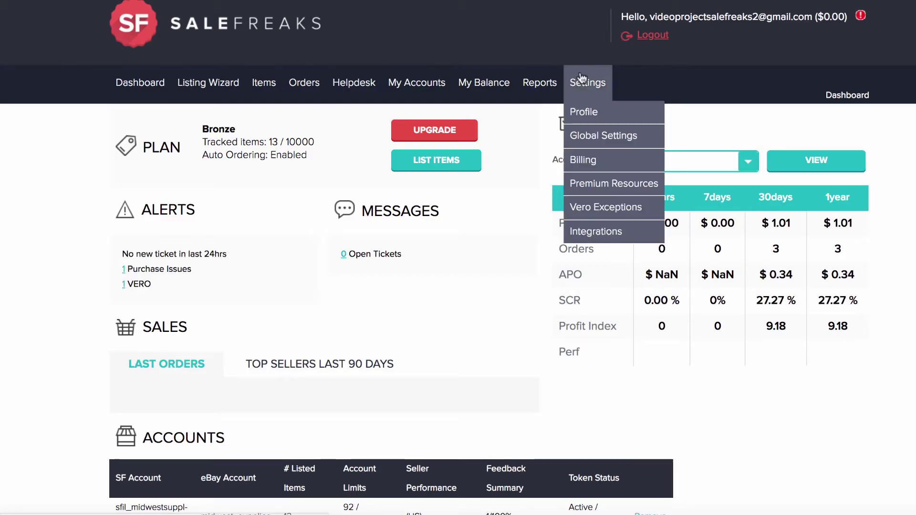
{"action": "left_click", "coordinate": [596, 234]}
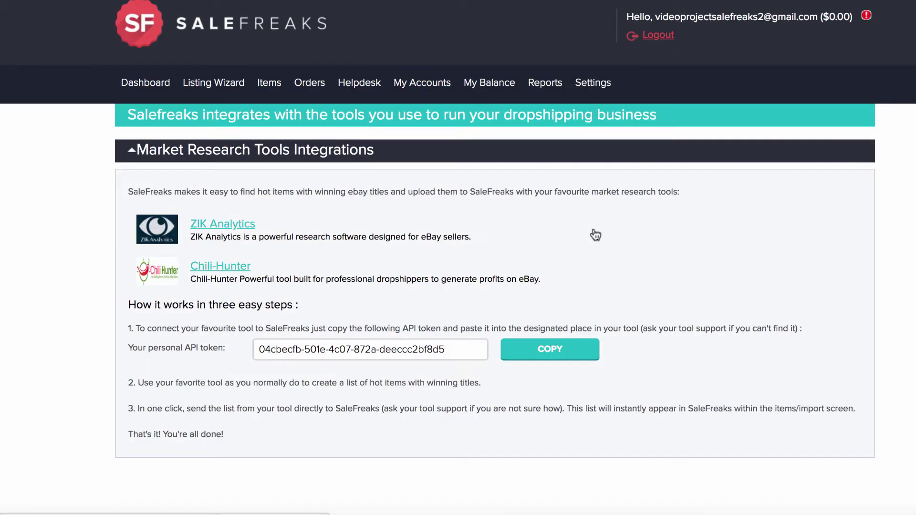
{"action": "left_click", "coordinate": [550, 352]}
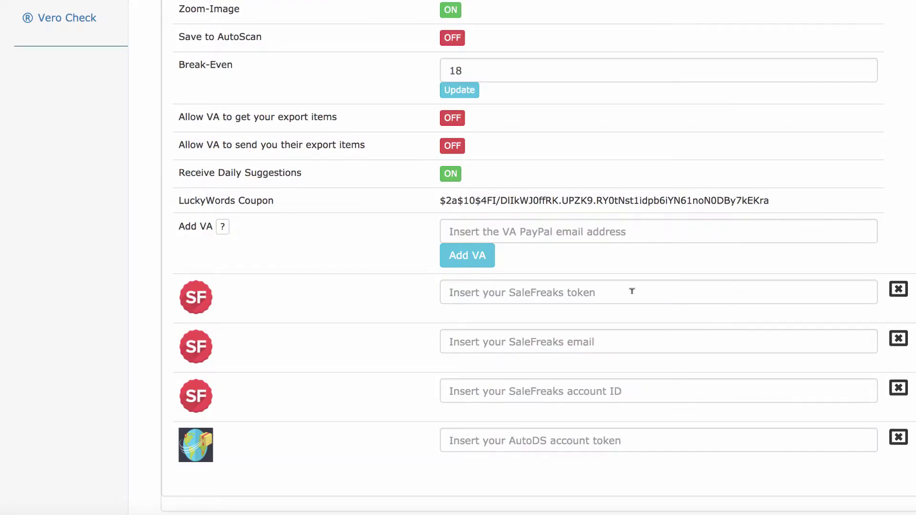
Paste the SaleFreaks API token into Chili Hunter's token field and save it with the SF logo.
{"action": "right_click", "coordinate": [632, 292]}
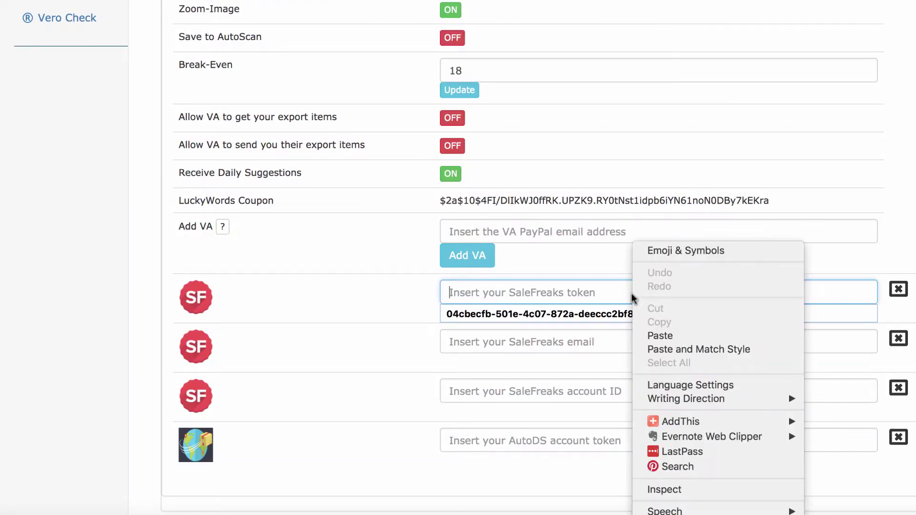
{"action": "left_click", "coordinate": [666, 335]}
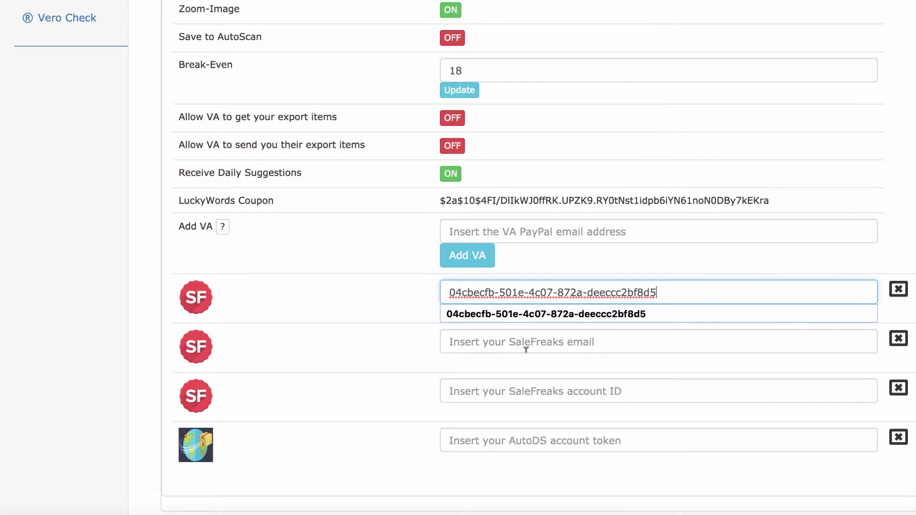
{"action": "left_click", "coordinate": [199, 298]}
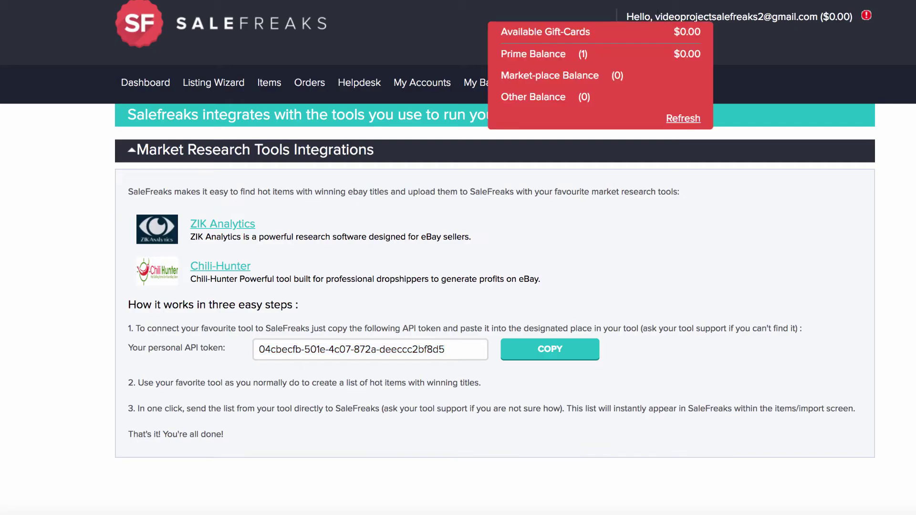
Copy the SaleFreaks account email shown in the SaleFreaks header.
{"action": "left_click_drag", "start_coordinate": [656, 17], "coordinate": [818, 16]}
{"action": "right_click", "coordinate": [763, 17]}
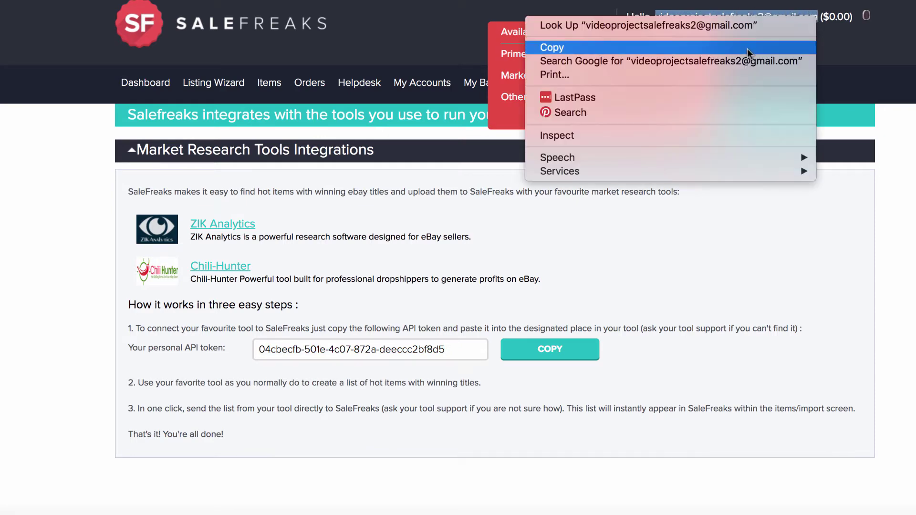
{"action": "left_click", "coordinate": [746, 47]}
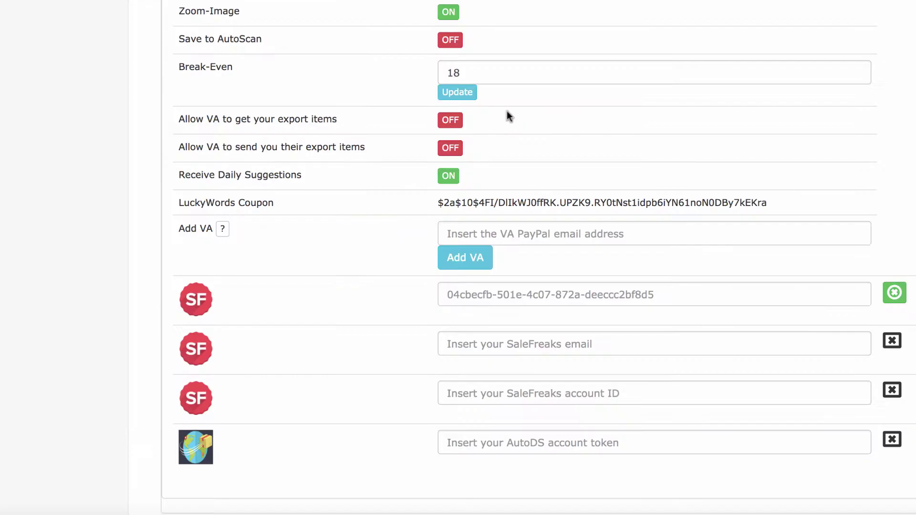
Paste the copied account email into the SaleFreaks email field and save it with the second SF logo.
{"action": "left_click", "coordinate": [501, 344]}
{"action": "key", "text": "super+v"}
{"action": "right_click", "coordinate": [498, 344]}
{"action": "left_click", "coordinate": [558, 287]}
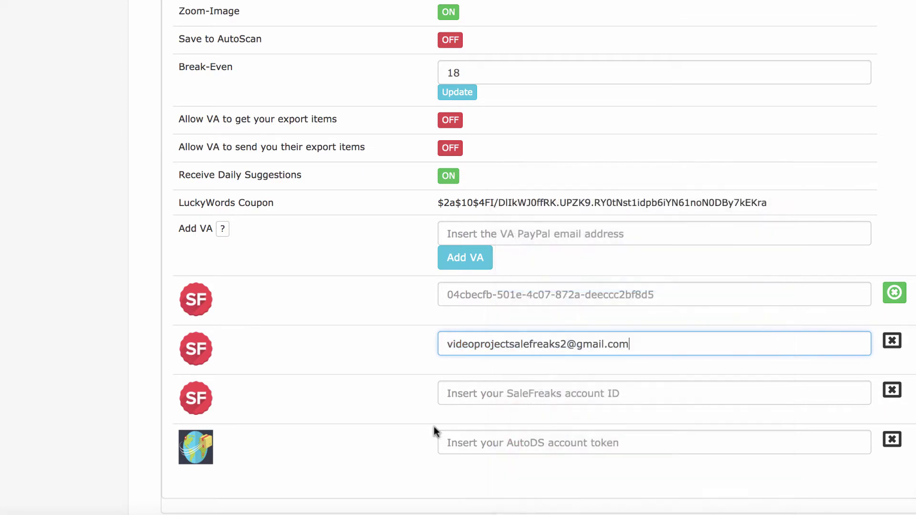
{"action": "left_click", "coordinate": [203, 354]}
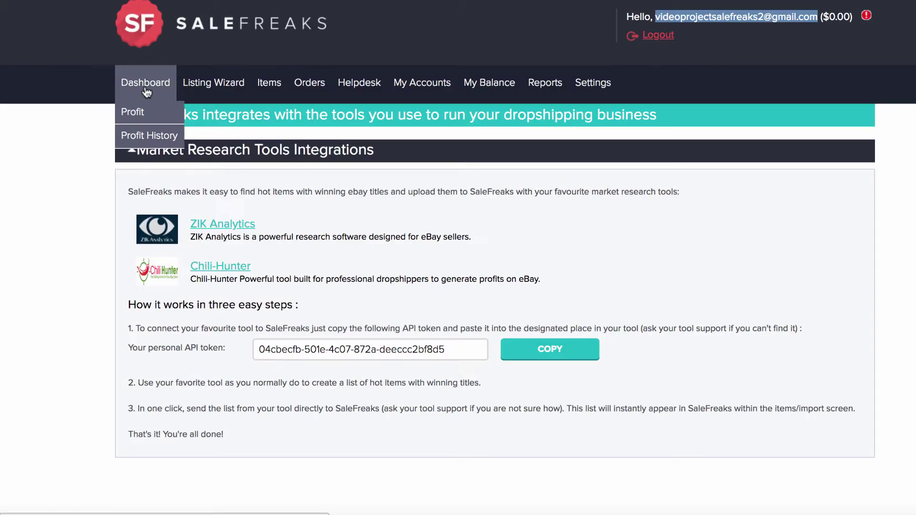
Copy the SF account ID from the Accounts table on the SaleFreaks dashboard.
{"action": "left_click", "coordinate": [146, 84]}
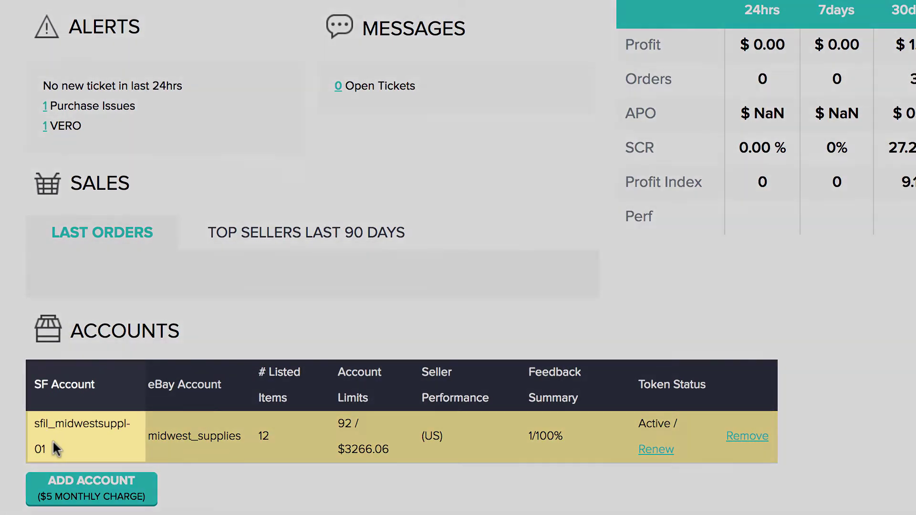
{"action": "left_click_drag", "start_coordinate": [52, 442], "coordinate": [29, 420]}
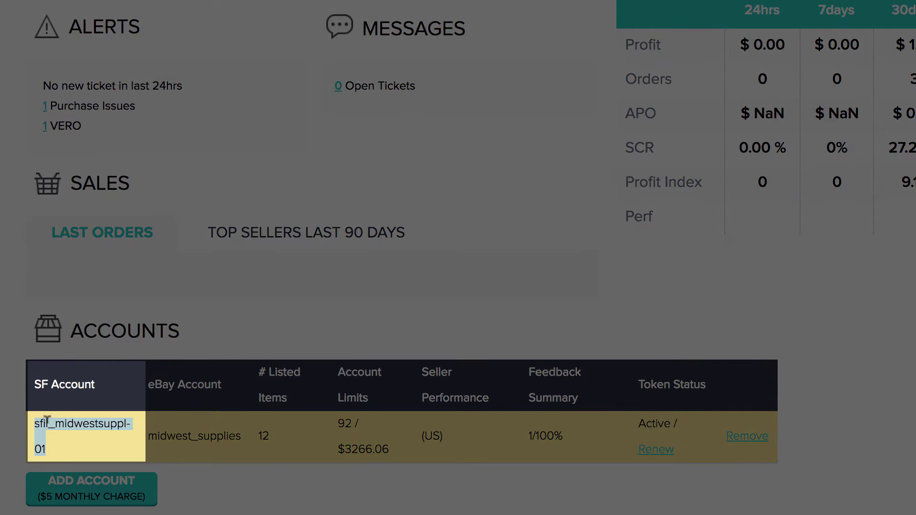
{"action": "right_click", "coordinate": [47, 425]}
{"action": "left_click", "coordinate": [88, 366]}
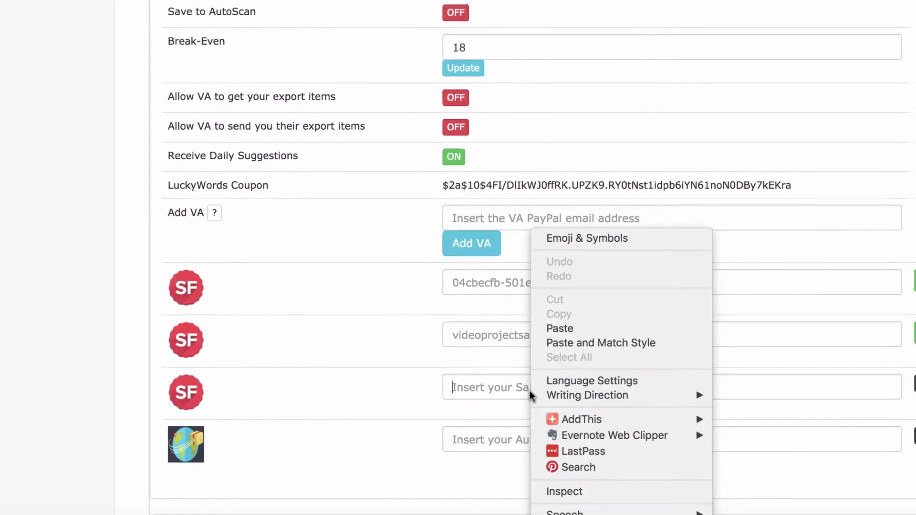
Paste the SaleFreaks account ID into its profile field and save it with the third SF logo.
{"action": "left_click", "coordinate": [560, 329]}
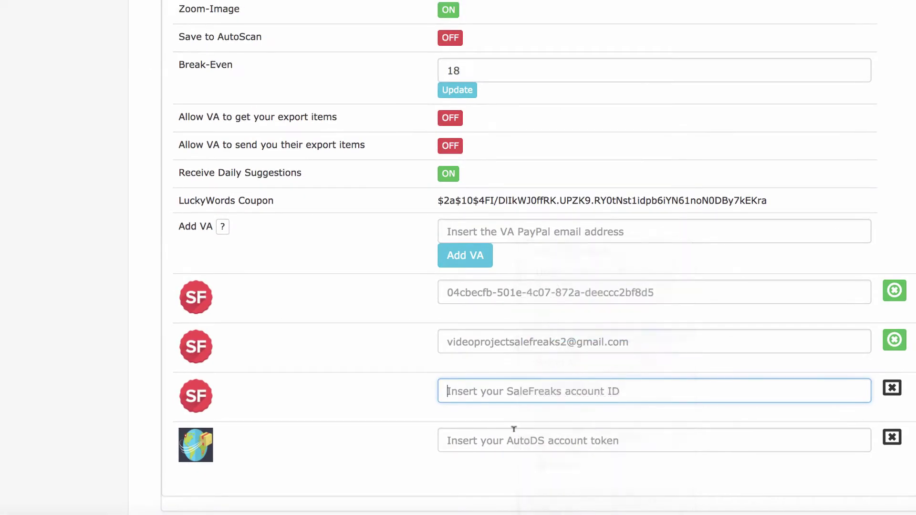
{"action": "left_click", "coordinate": [197, 397]}
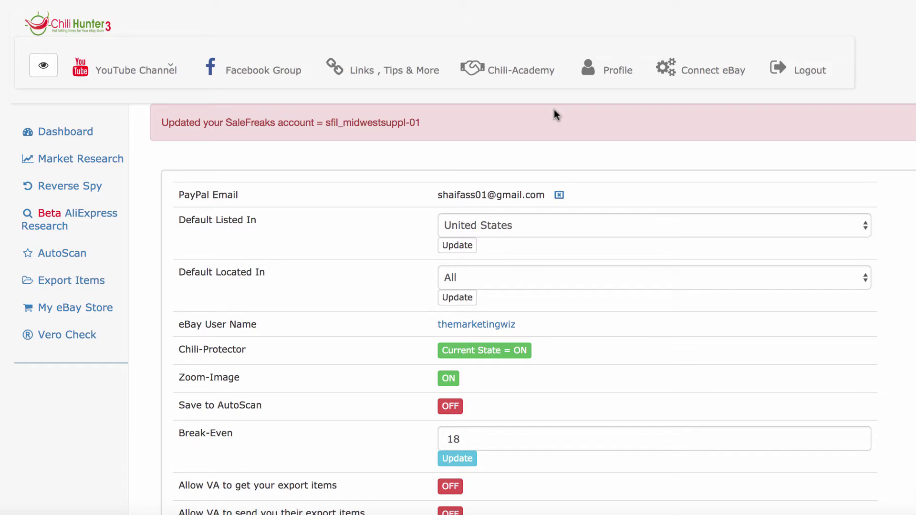
{"action": "left_click", "coordinate": [70, 160]}
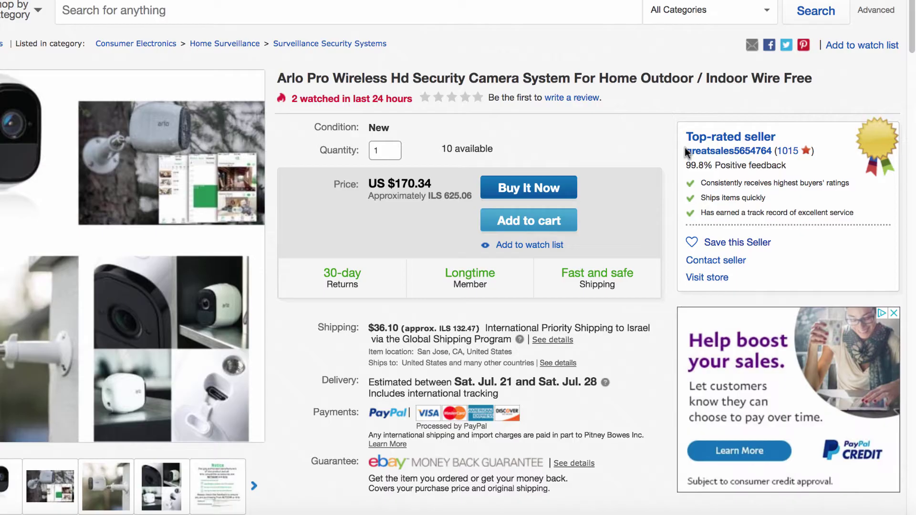
Copy the top-rated seller's user name from the Arlo camera eBay listing.
{"action": "left_click_drag", "start_coordinate": [687, 150], "coordinate": [770, 150]}
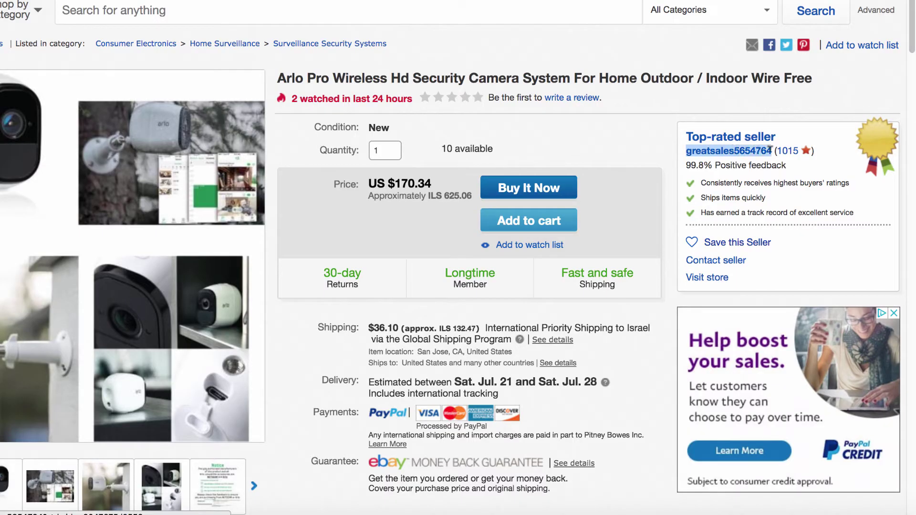
{"action": "right_click", "coordinate": [770, 149]}
{"action": "left_click", "coordinate": [709, 248]}
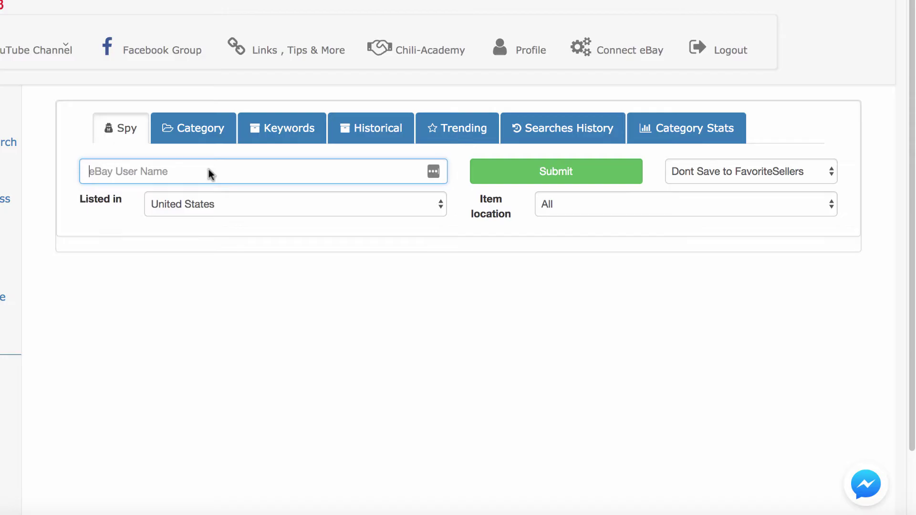
Spy on the pasted eBay seller and scroll to their sold-items table (357 sold, 6,837.73 income).
{"action": "right_click", "coordinate": [208, 174]}
{"action": "left_click", "coordinate": [252, 263]}
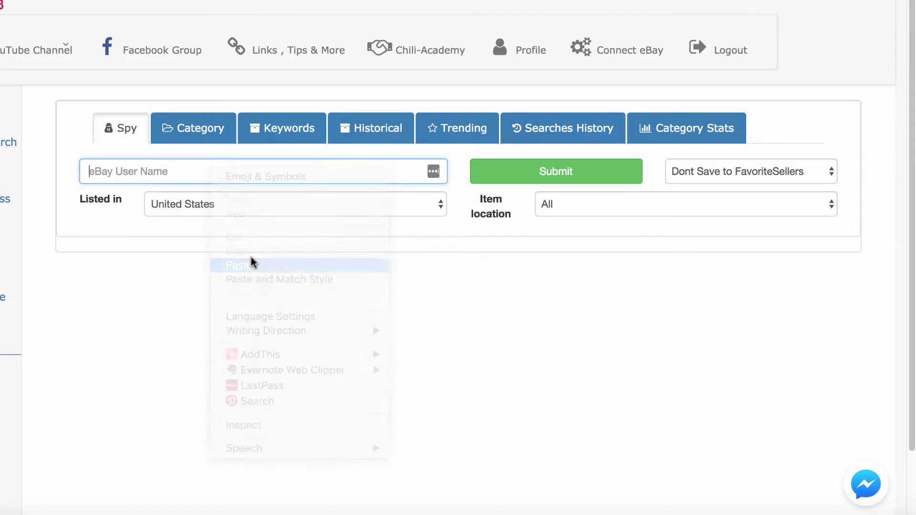
{"action": "left_click", "coordinate": [537, 173]}
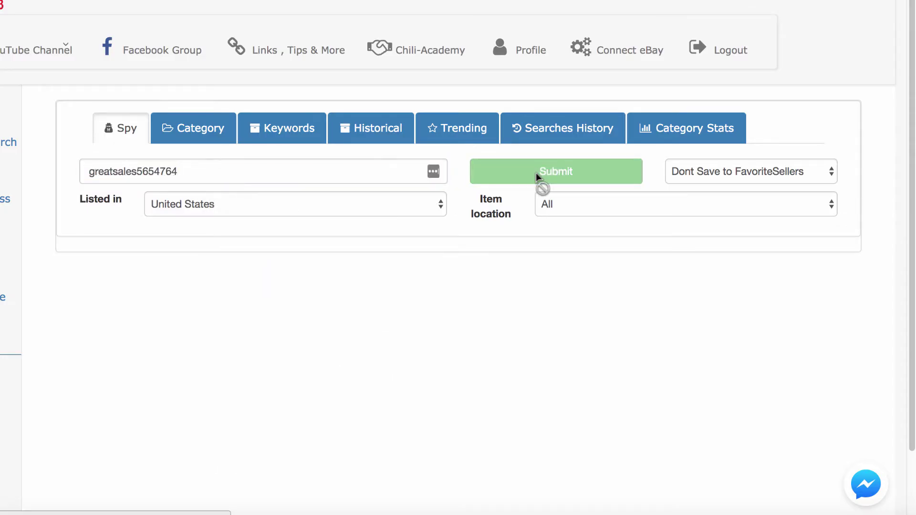
{"action": "scroll", "coordinate": [913, 261], "scroll_direction": "down", "scroll_amount": 3}
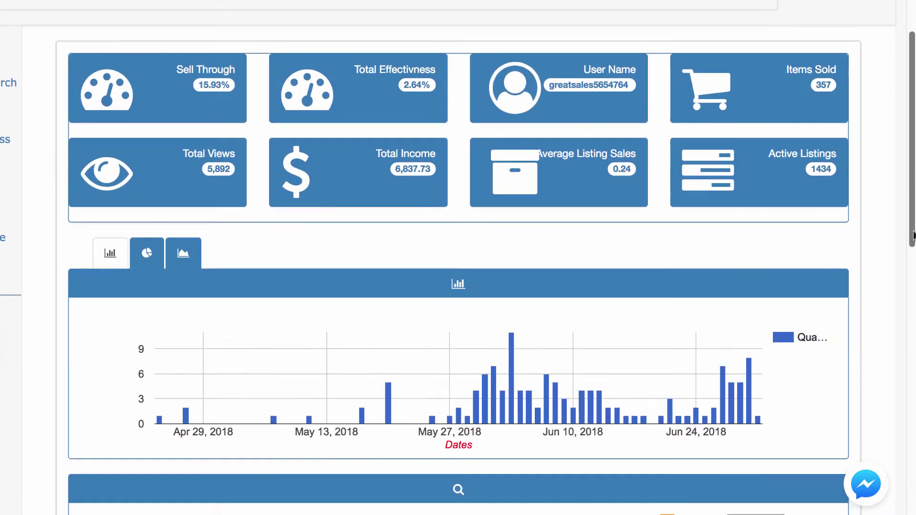
{"action": "scroll", "coordinate": [913, 262], "scroll_direction": "down", "scroll_amount": 9}
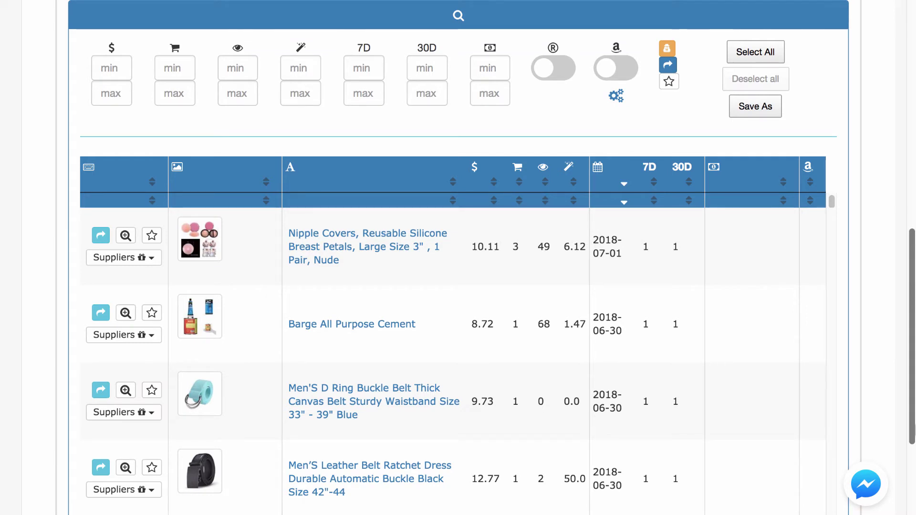
Select all of the seller's products and confirm their bulk export to Export Items.
{"action": "left_click", "coordinate": [753, 55]}
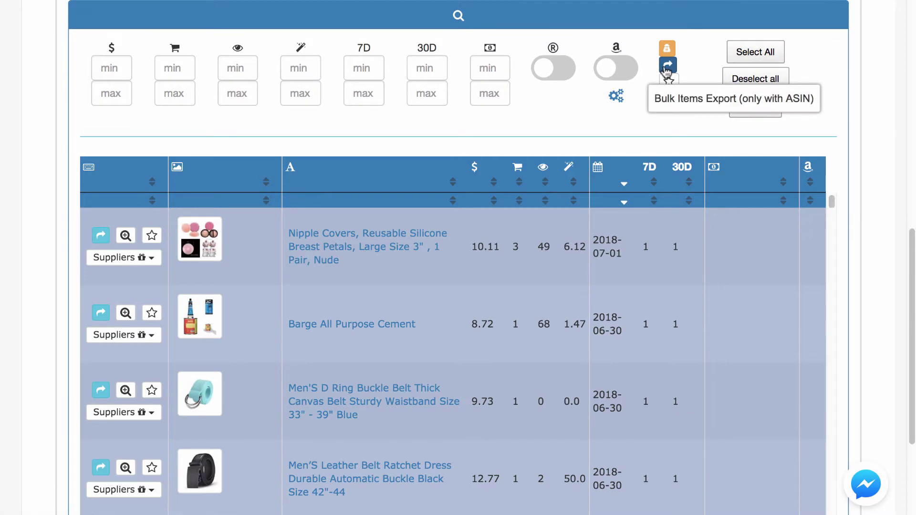
{"action": "left_click", "coordinate": [667, 65]}
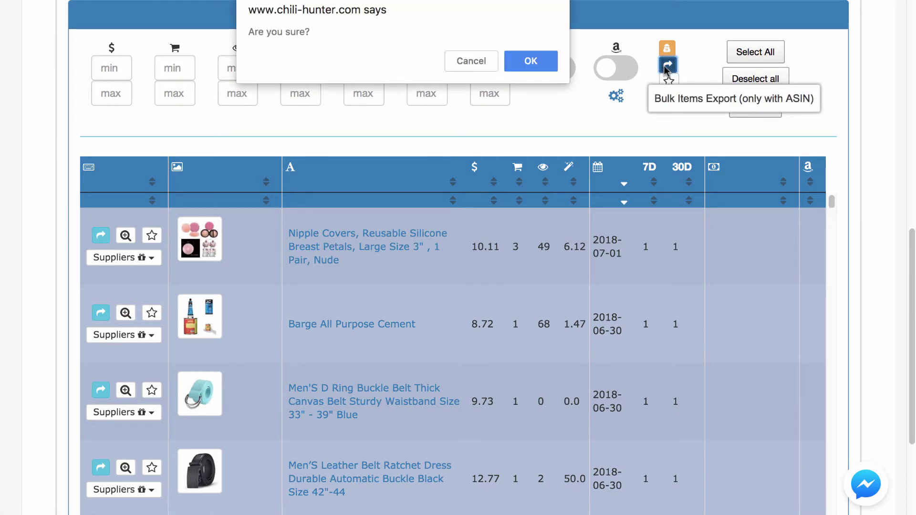
{"action": "left_click", "coordinate": [530, 62]}
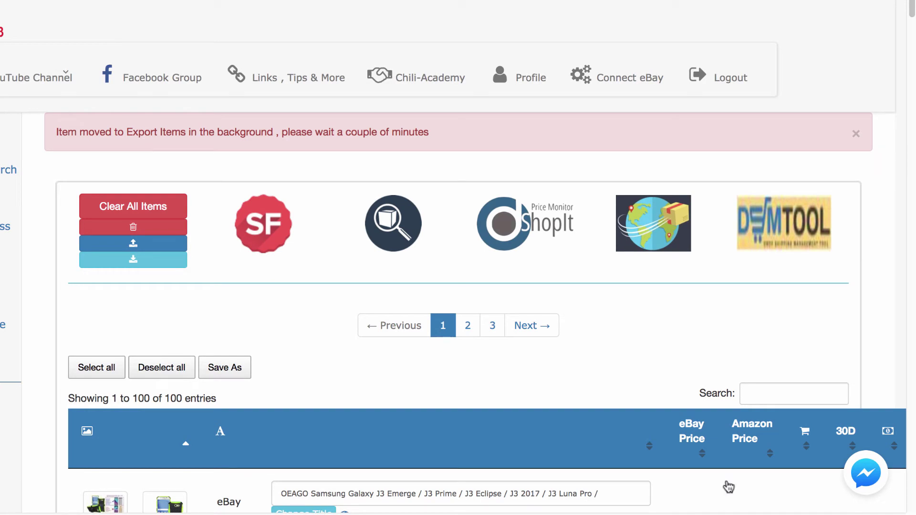
Dismiss the notice, select all 100 Export Items entries and send them to SaleFreaks.
{"action": "left_click", "coordinate": [856, 133]}
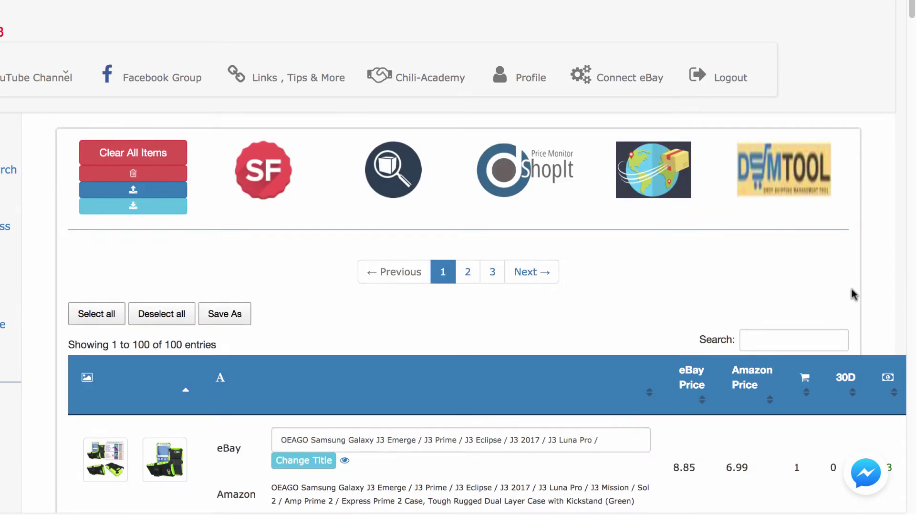
{"action": "left_click", "coordinate": [93, 318]}
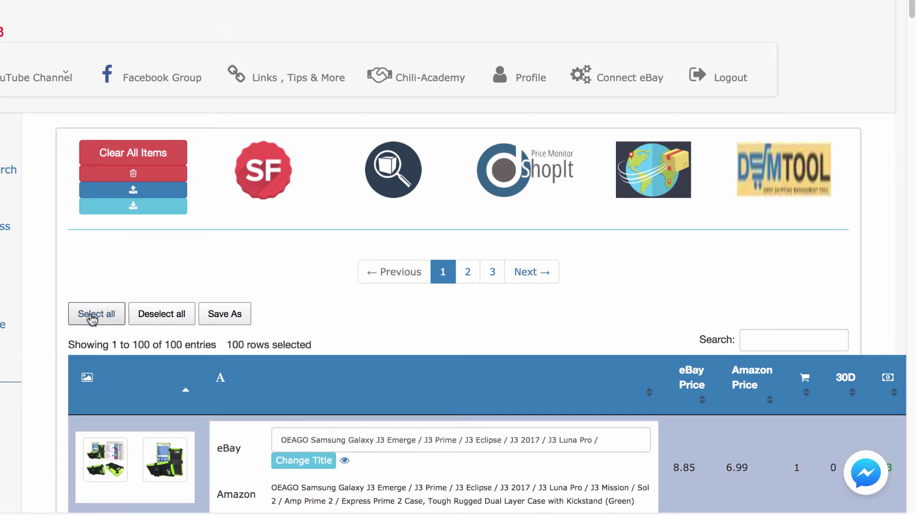
{"action": "left_click", "coordinate": [268, 173]}
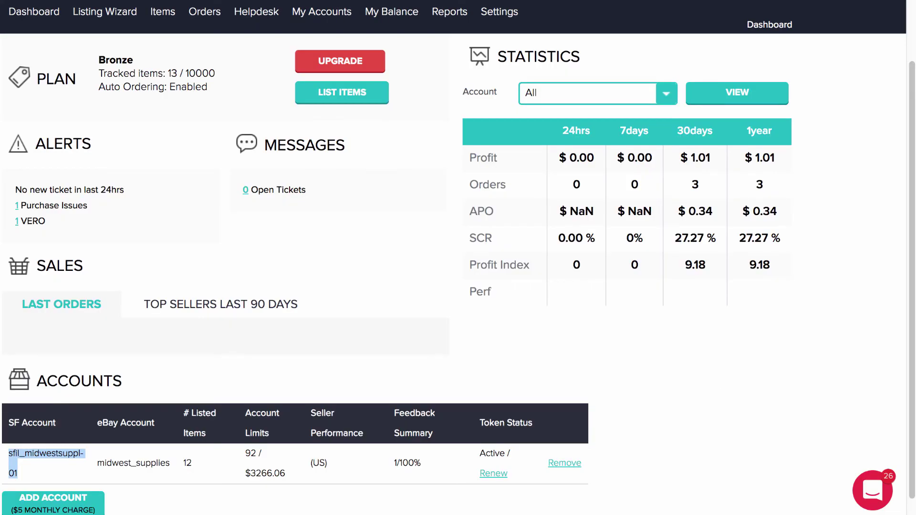
{"action": "mouse_move", "coordinate": [166, 21]}
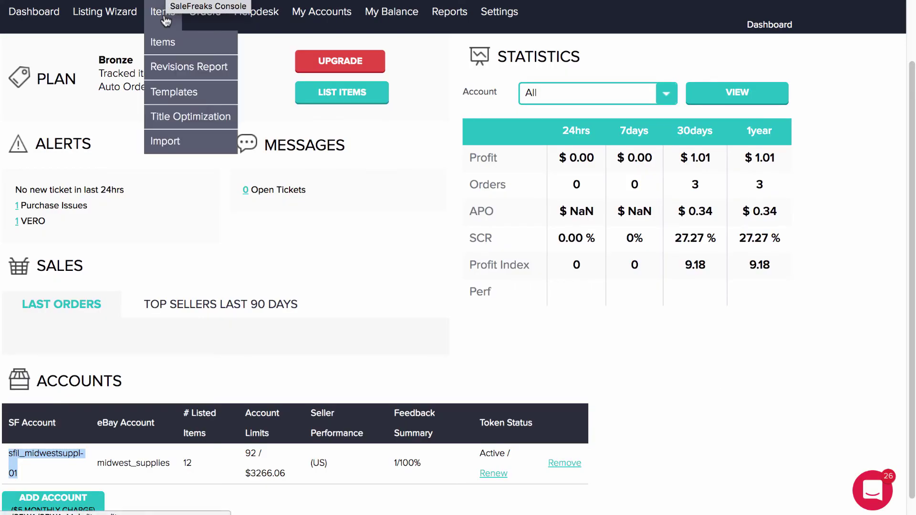
{"action": "left_click", "coordinate": [162, 142]}
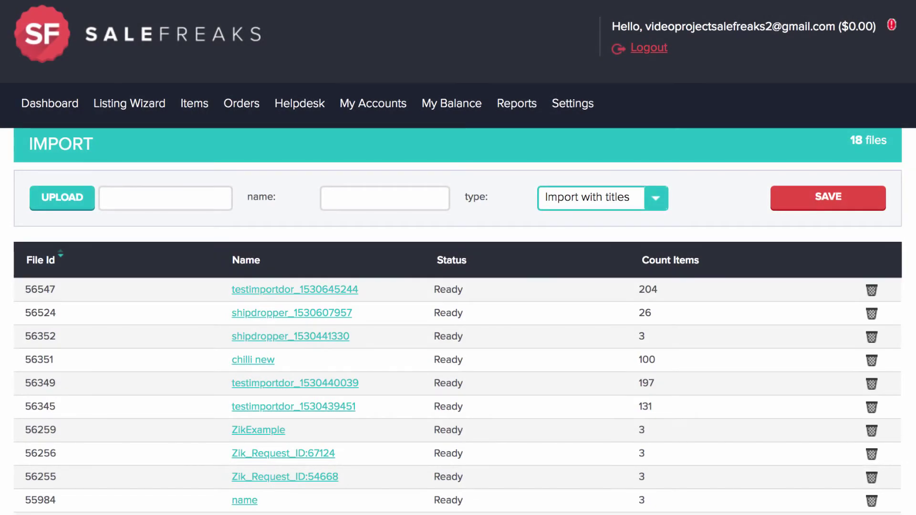
{"action": "left_click", "coordinate": [268, 294]}
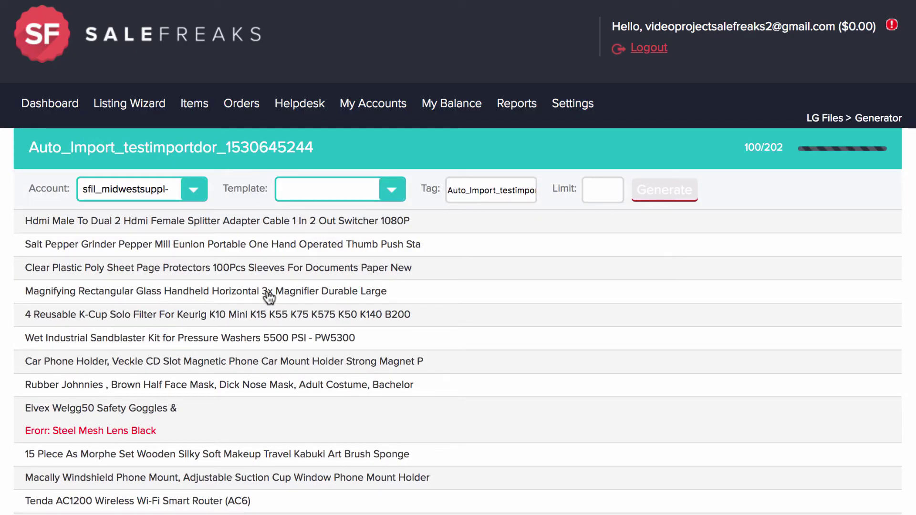
{"action": "left_click", "coordinate": [595, 190]}
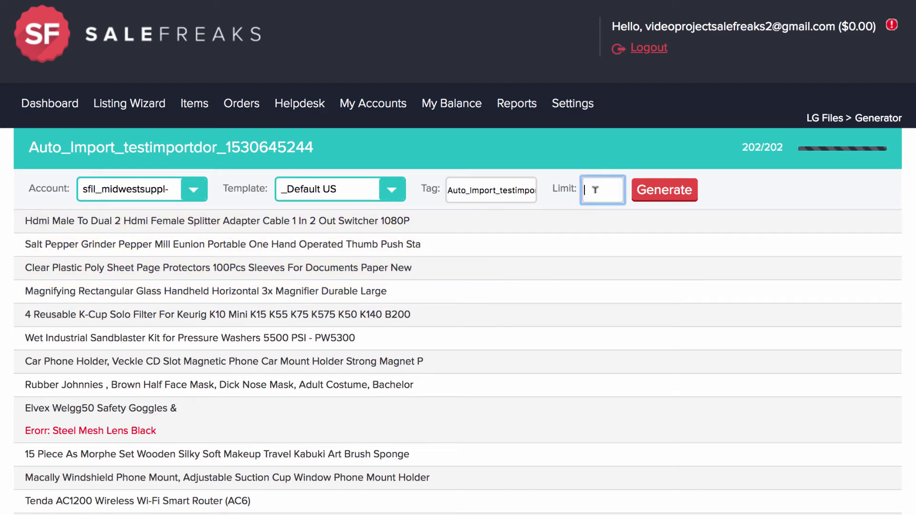
{"action": "type", "text": "10"}
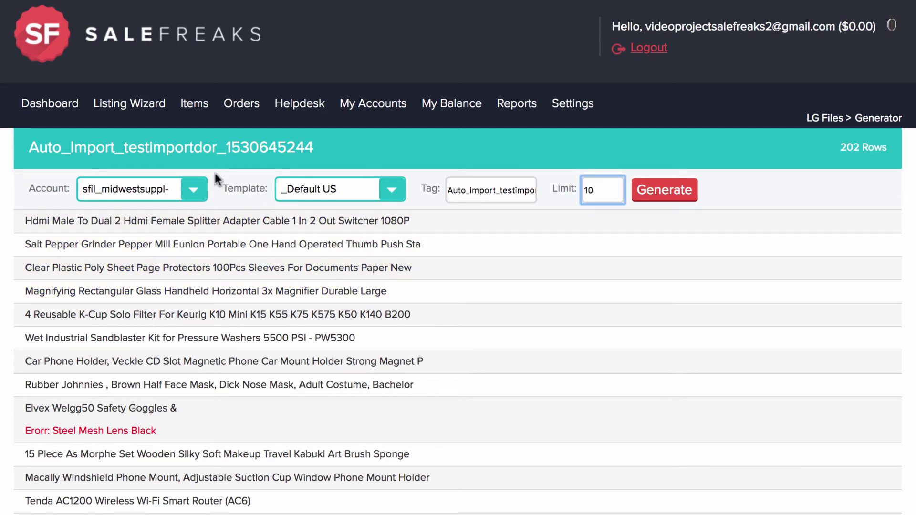
{"action": "left_click", "coordinate": [198, 187]}
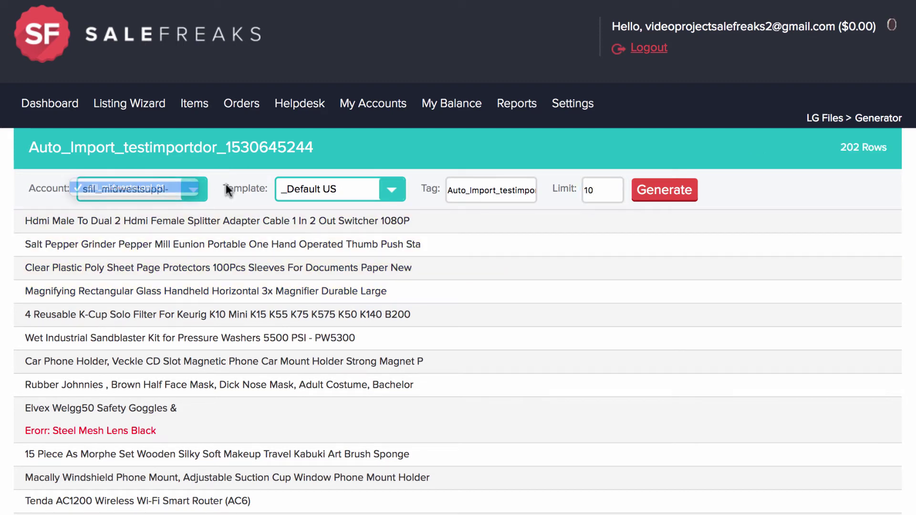
{"action": "left_click", "coordinate": [196, 187]}
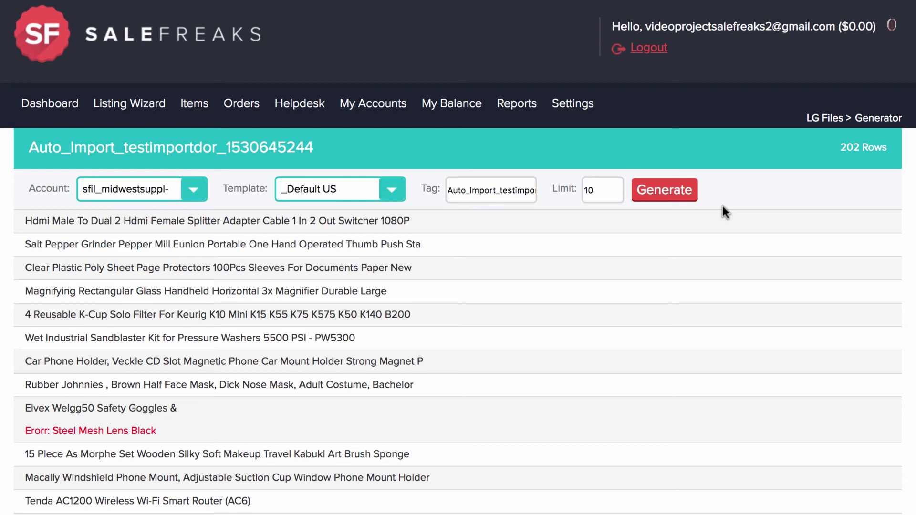
{"action": "left_click", "coordinate": [663, 190]}
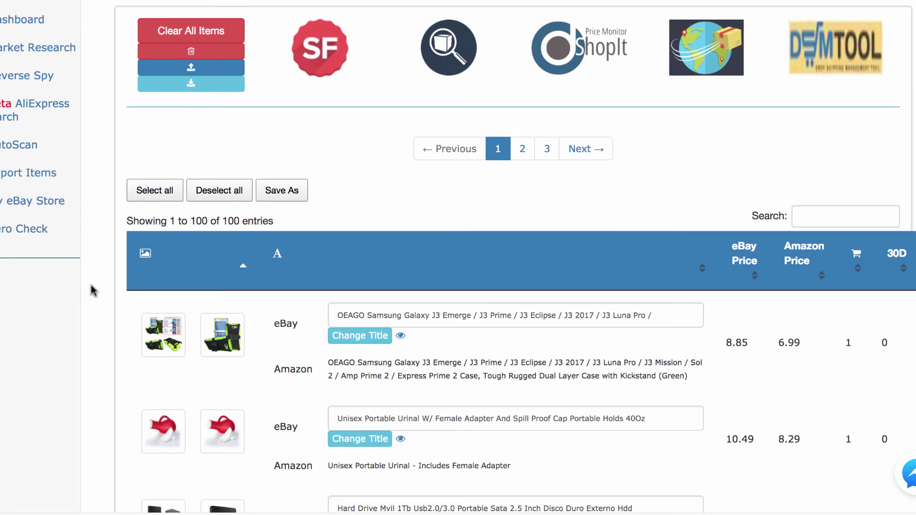
Select all 100 Chili Hunter items and download them as a CSV file.
{"action": "left_click", "coordinate": [148, 195]}
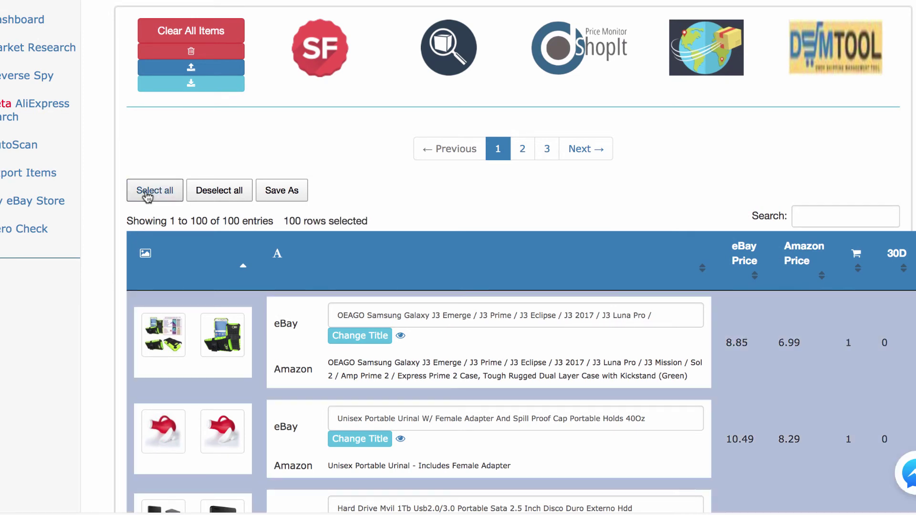
{"action": "left_click", "coordinate": [294, 192]}
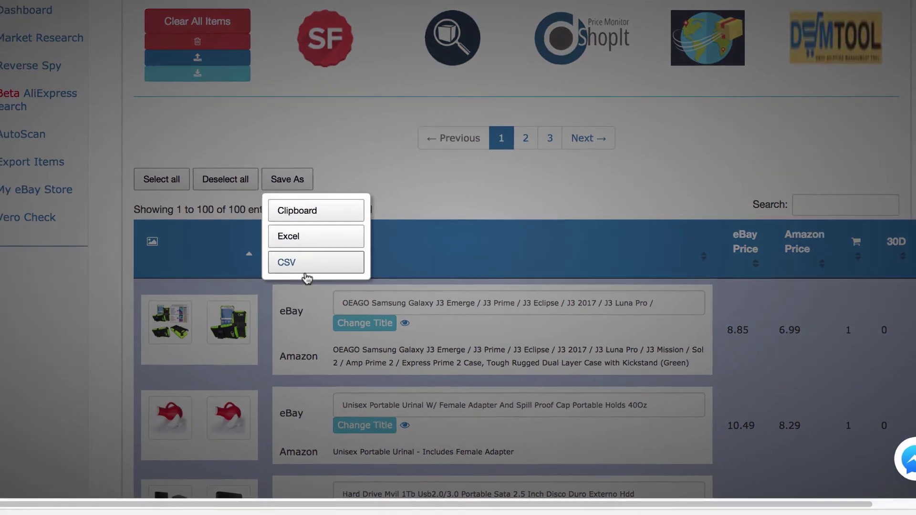
{"action": "left_click", "coordinate": [305, 269]}
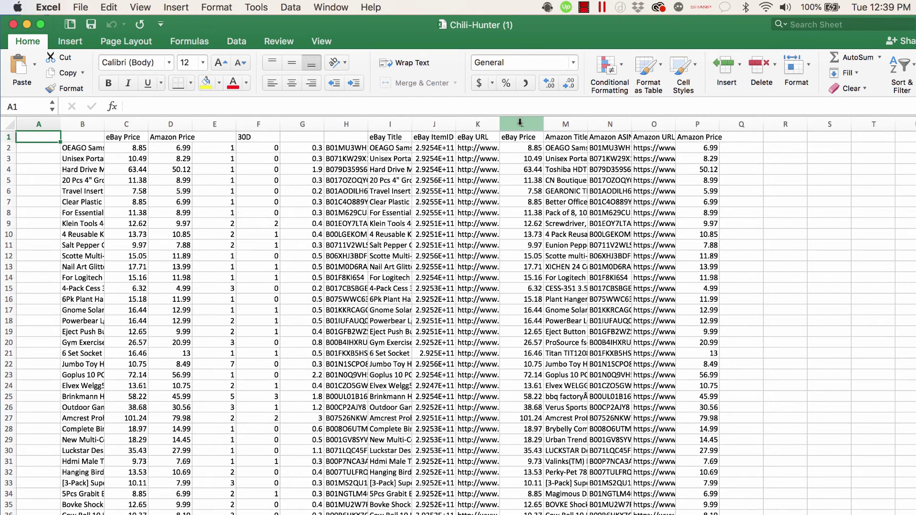
Delete columns A–L, then move the Amazon Title column over the Amazon URL column.
{"action": "left_click_drag", "start_coordinate": [522, 124], "coordinate": [40, 125]}
{"action": "right_click", "coordinate": [42, 126]}
{"action": "left_click", "coordinate": [70, 209]}
{"action": "left_click", "coordinate": [39, 124]}
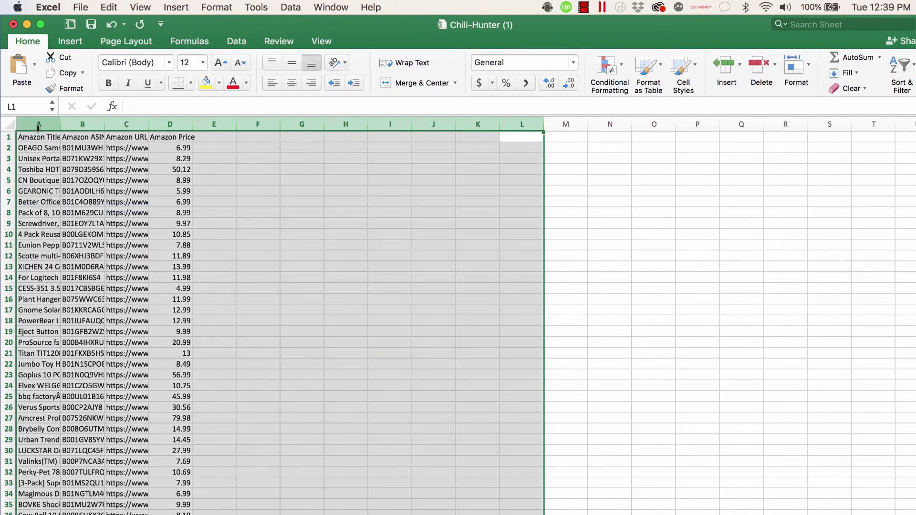
{"action": "right_click", "coordinate": [39, 126]}
{"action": "left_click", "coordinate": [57, 134]}
{"action": "right_click", "coordinate": [126, 124]}
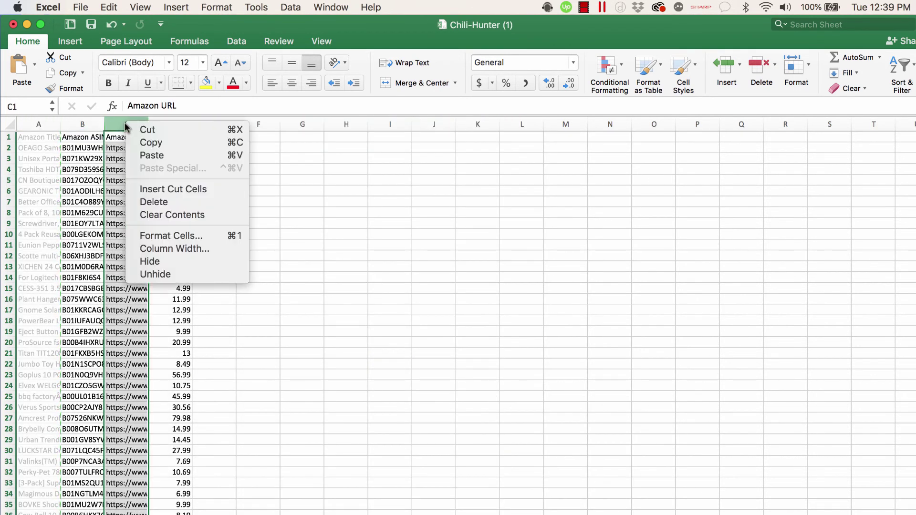
{"action": "left_click", "coordinate": [143, 153]}
Delete the emptied column A and the Amazon Price column.
{"action": "right_click", "coordinate": [42, 120]}
{"action": "left_click", "coordinate": [62, 196]}
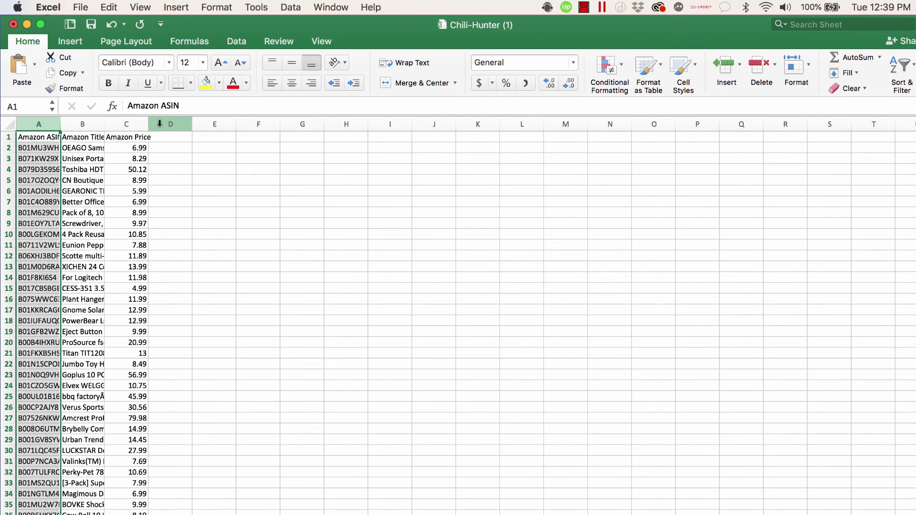
{"action": "right_click", "coordinate": [128, 124]}
{"action": "left_click", "coordinate": [148, 199]}
Widen column A to fit the ASINs and save the sheet as CSV.
{"action": "left_click_drag", "start_coordinate": [60, 123], "coordinate": [128, 123]}
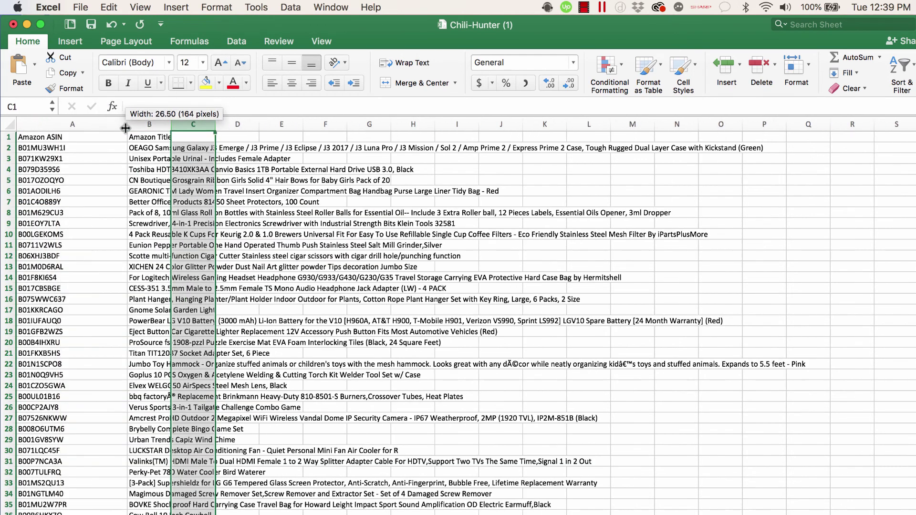
{"action": "left_click", "coordinate": [118, 267]}
{"action": "left_click", "coordinate": [88, 7]}
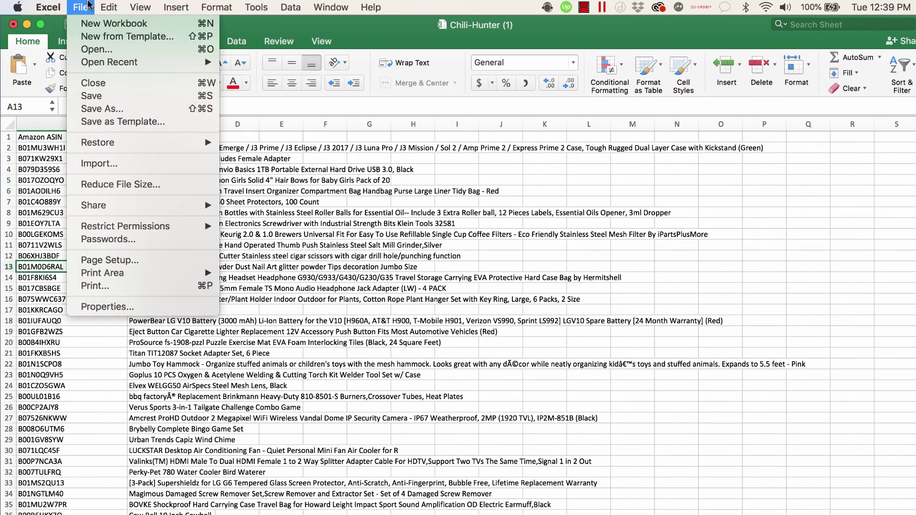
{"action": "left_click", "coordinate": [101, 109]}
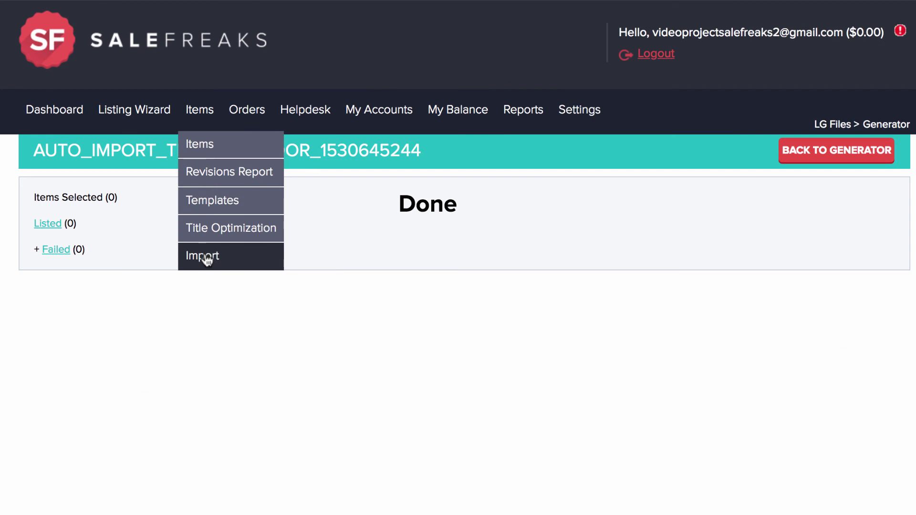
Upload ChiliHunterExample.csv on the SaleFreaks Import page.
{"action": "left_click", "coordinate": [205, 259]}
{"action": "left_click", "coordinate": [76, 213]}
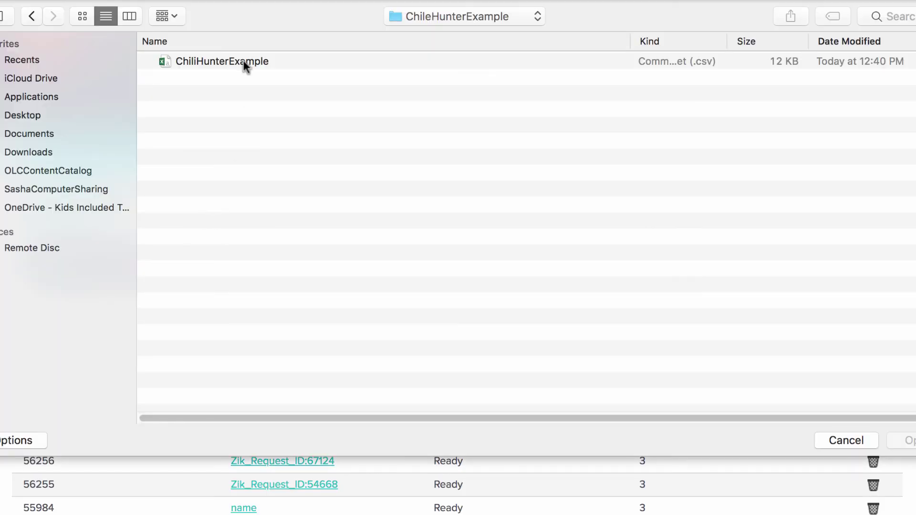
{"action": "left_click", "coordinate": [244, 61]}
{"action": "left_click", "coordinate": [904, 440]}
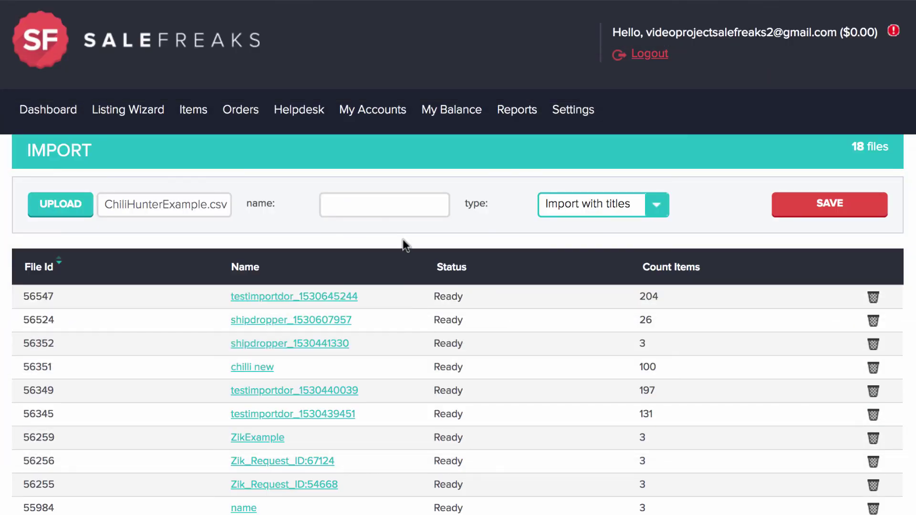
Name the new import 'chilliHunterExample' and save it.
{"action": "left_click", "coordinate": [386, 202]}
{"action": "type", "text": "chilliHunter"}
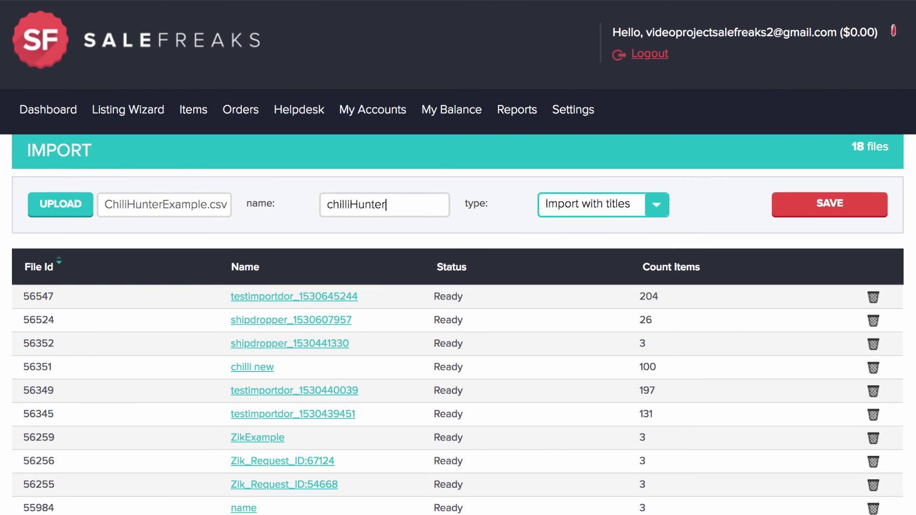
{"action": "type", "text": "Example"}
{"action": "left_click", "coordinate": [799, 205]}
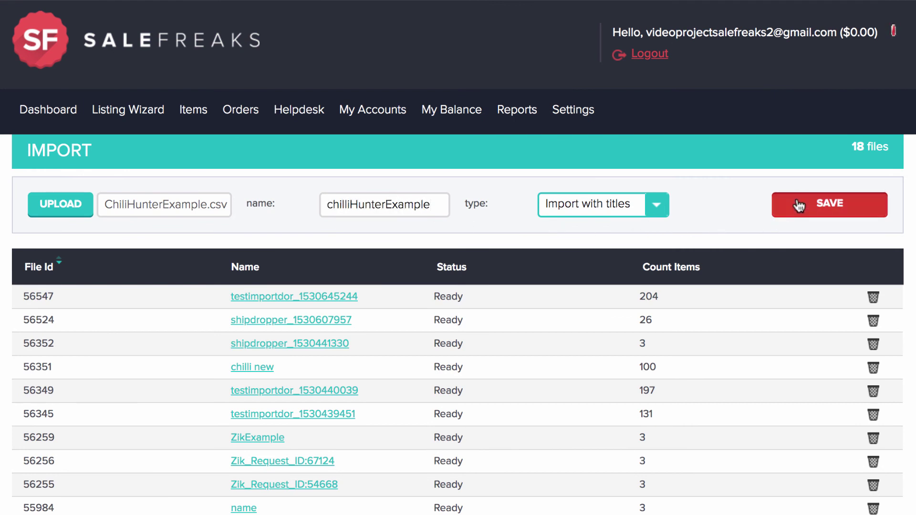